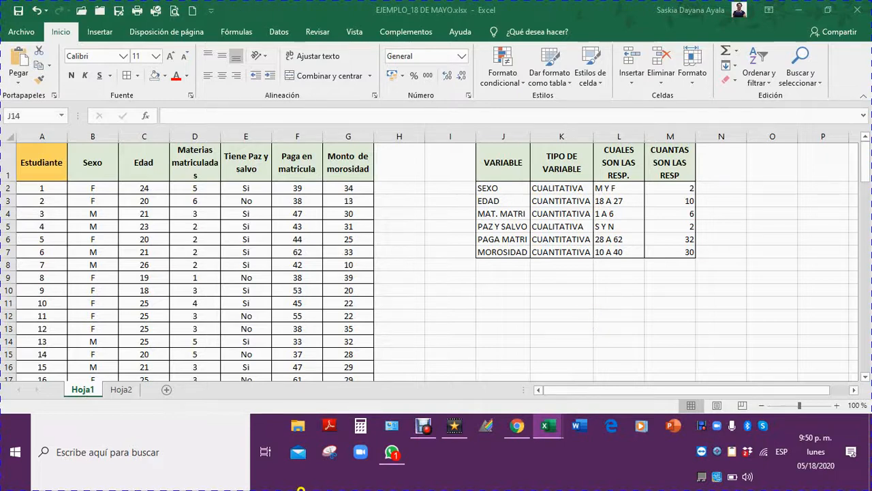
Enter "1. Sexo vs Paz y salvo" in cell J11, below the variable summary table
left_click(496, 302)
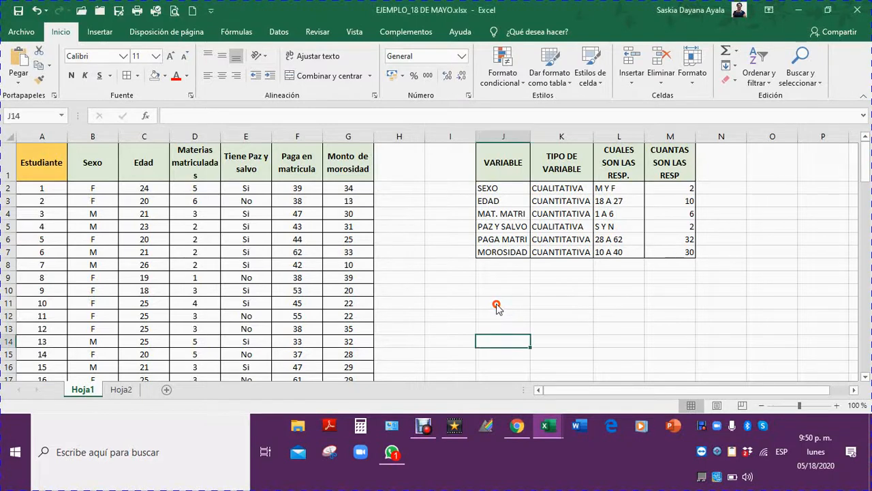
type("1.")
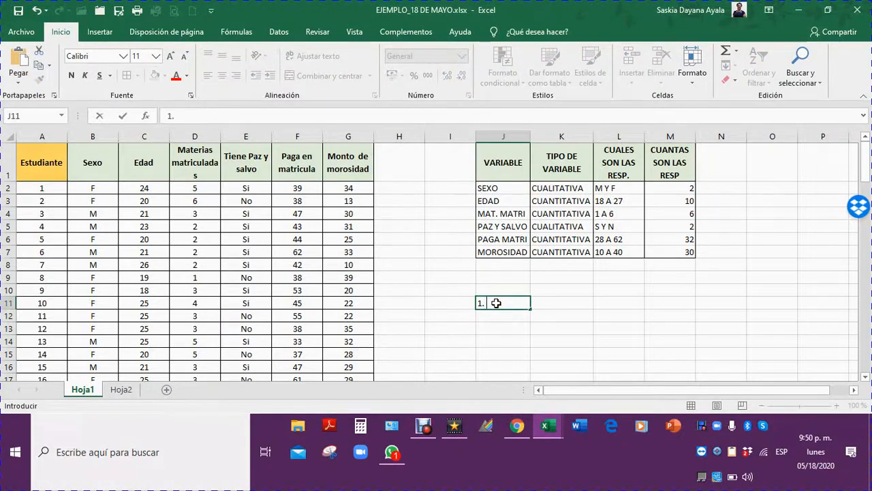
type(" Sexo V")
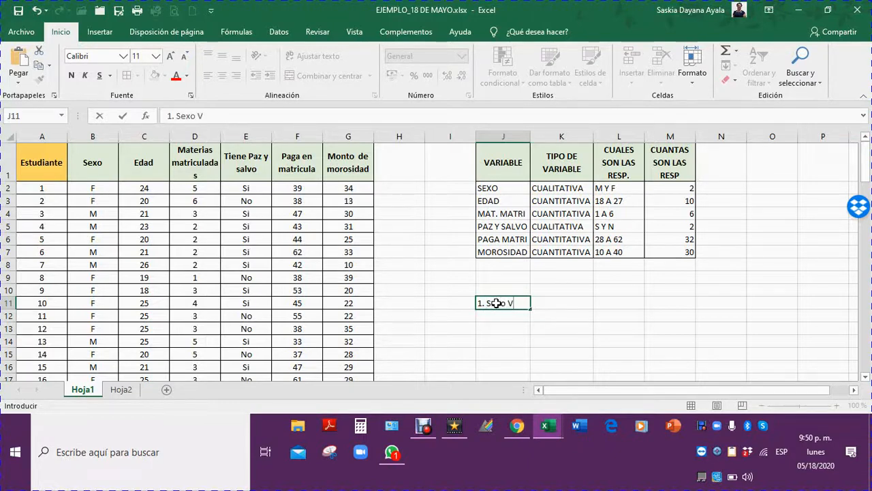
type("s")
key("BackSpace")
key("BackSpace")
type("vs")
type("Paz y sa")
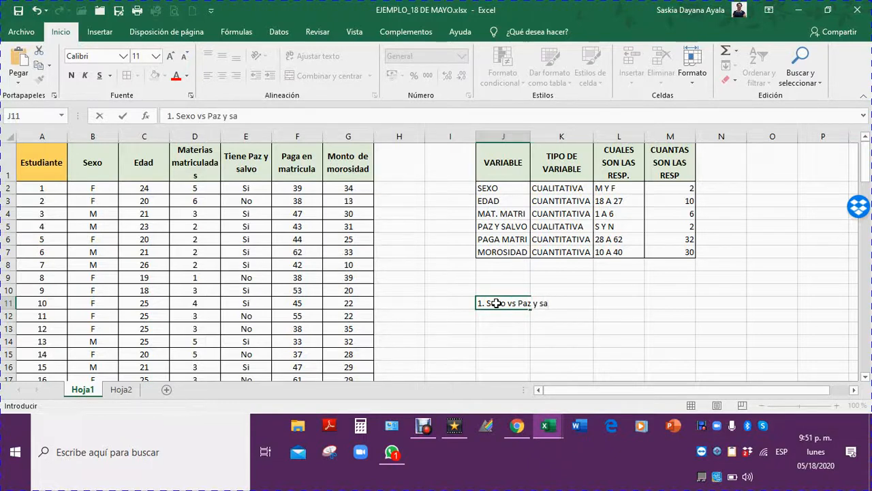
type("lvo")
key("Return")
Add the second variable comparison, "2. Sexo vs materias matriculadas", in cell J12
type("2..")
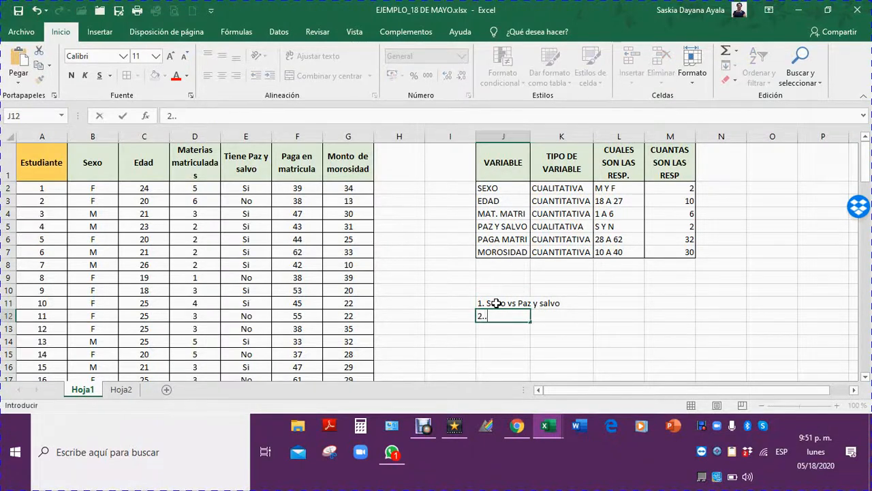
key("BackSpace")
type("Sexo vs")
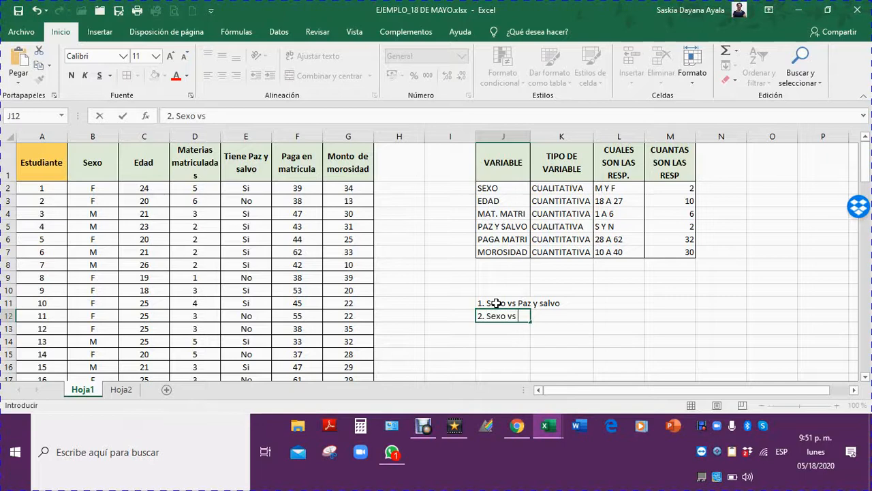
type(" materias")
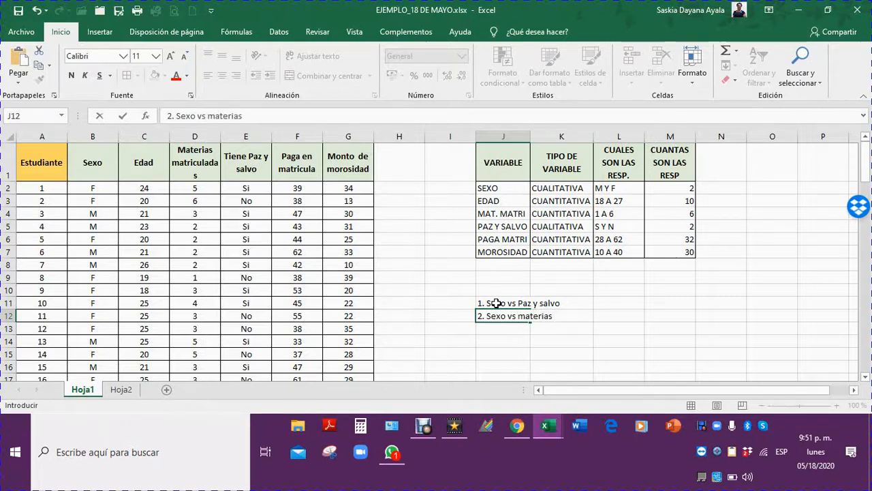
type(" matricu")
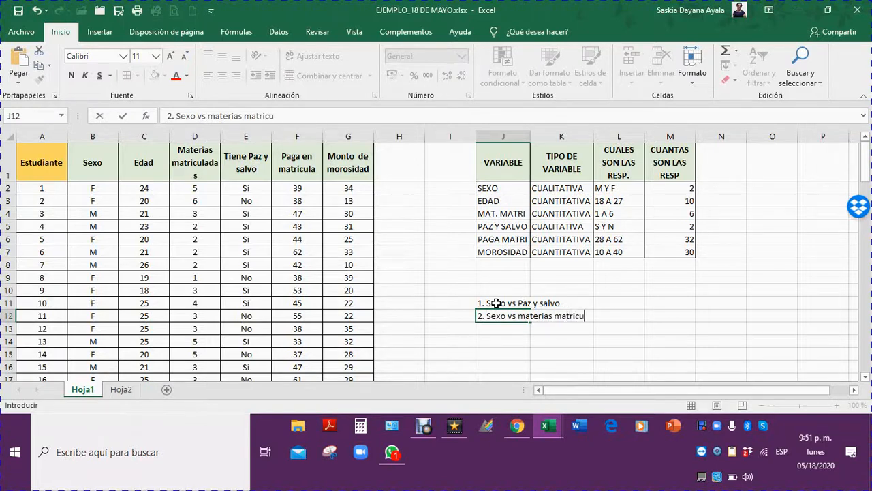
type("ladas")
key("Return")
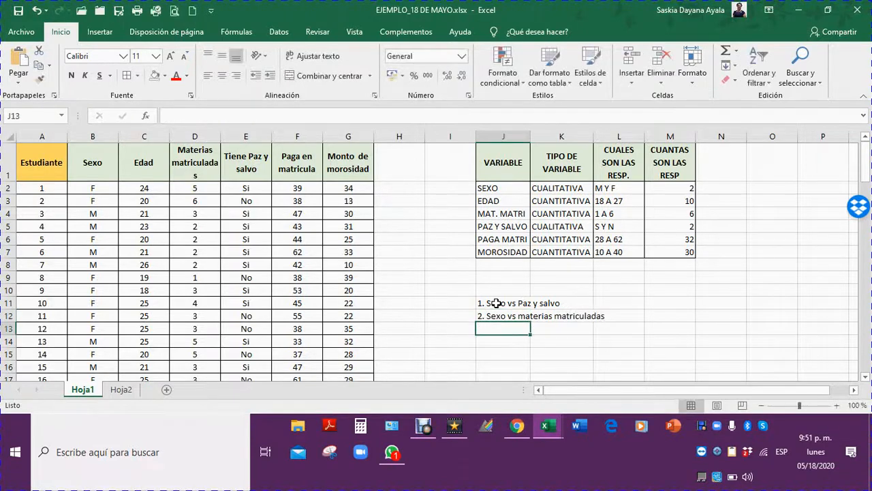
Add the third variable comparison, "3. Sexo vs edad", in cell J13
type("3. s")
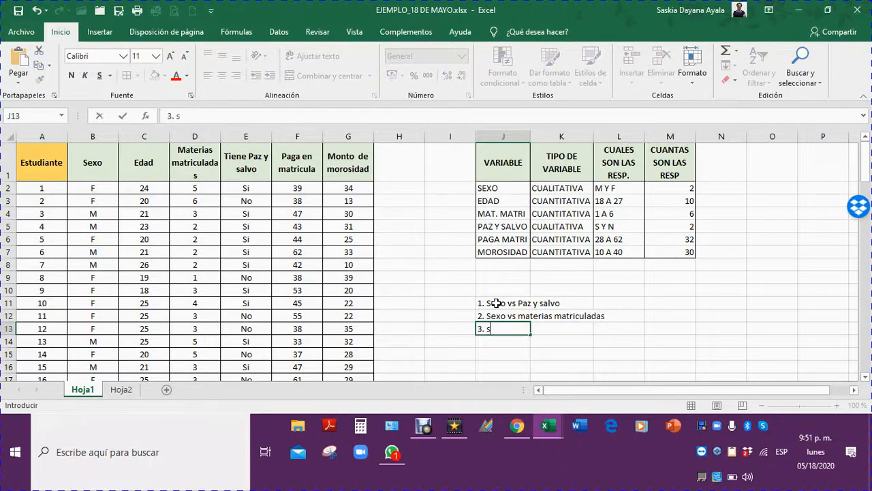
key("BackSpace")
type("Sexo vs edad")
key("Return")
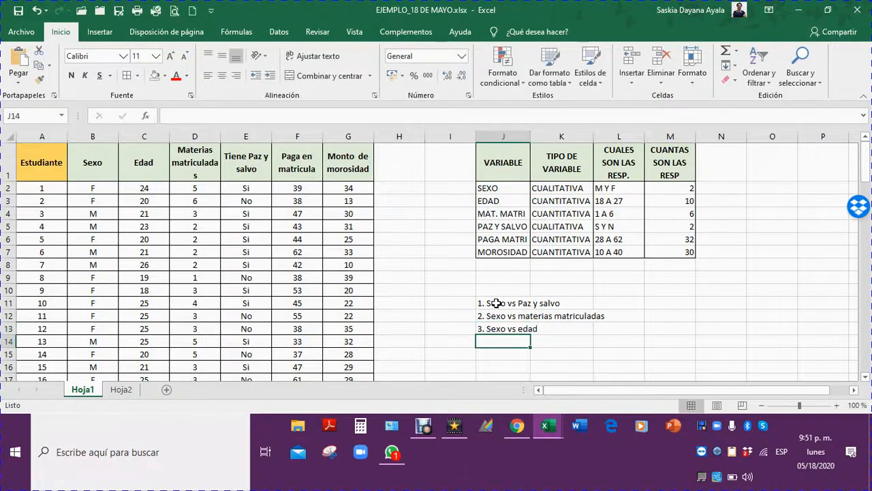
Add the fourth variable comparison, "4. Paz y Salvo vs Materias matriculadas", in cell J14
type("4")
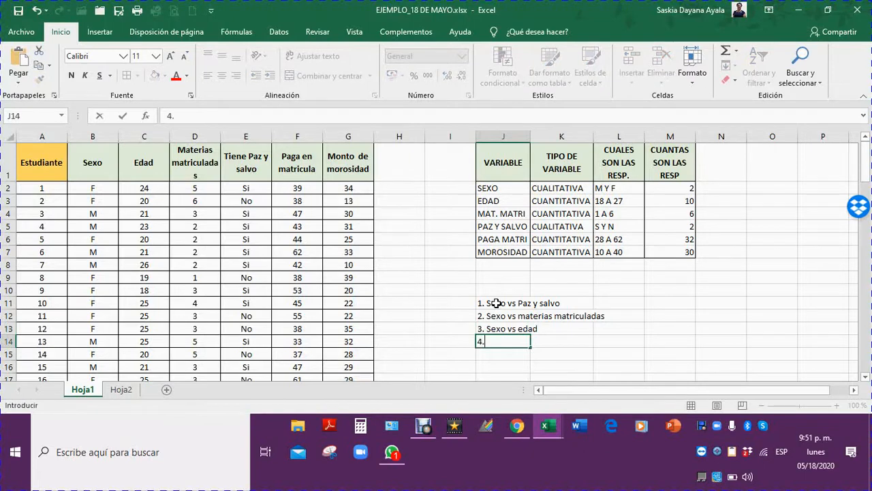
type(".")
type("Pa")
type("zzy")
key("BackSpace")
key("BackSpace")
type("y Salvo vs")
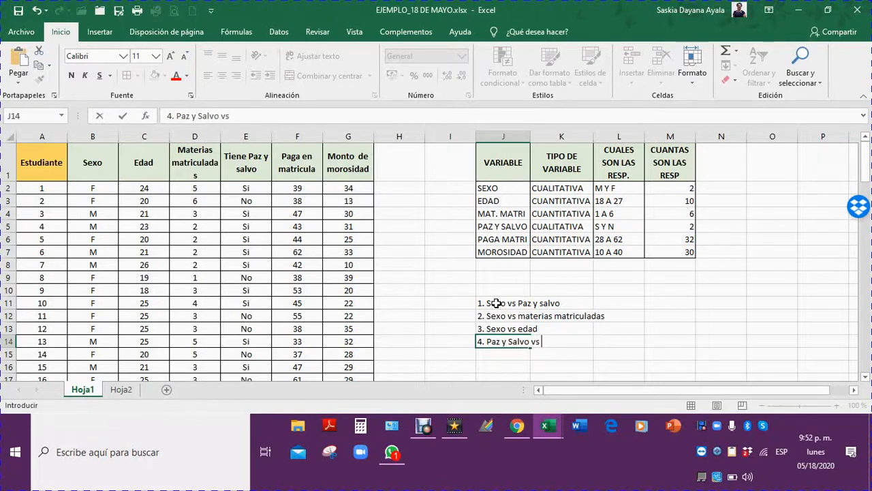
type(" Materias matri")
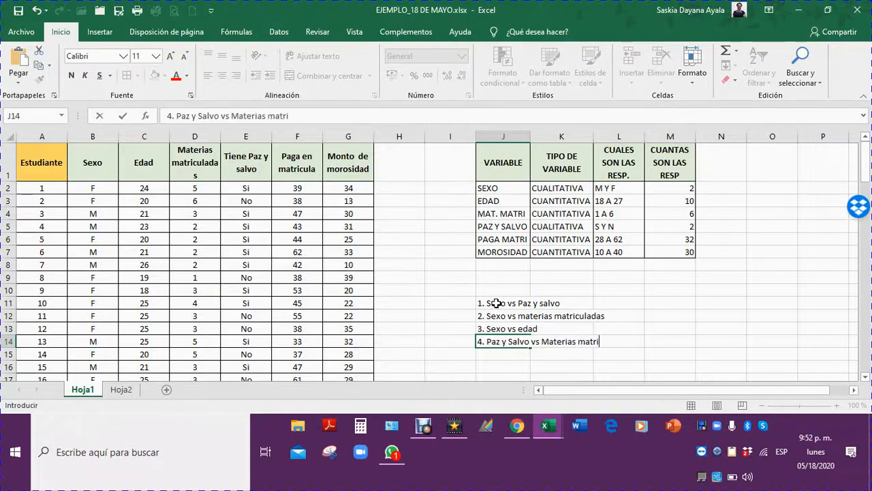
type("culadas")
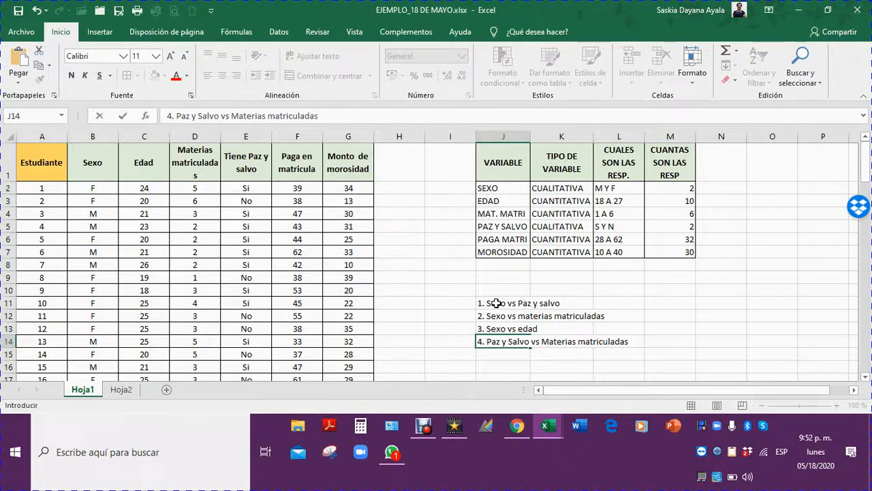
key("Return")
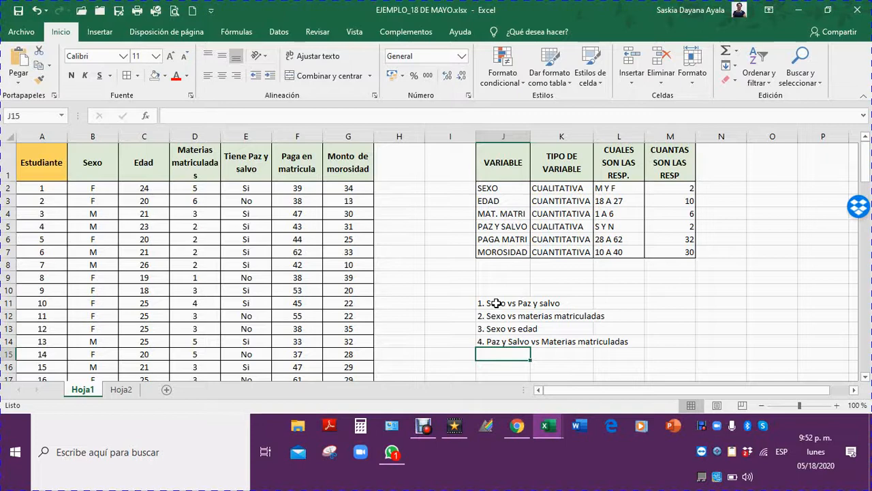
Add the fifth variable comparison, "5. Paz y salvo vs Morosidad", in cell J15
type("5.")
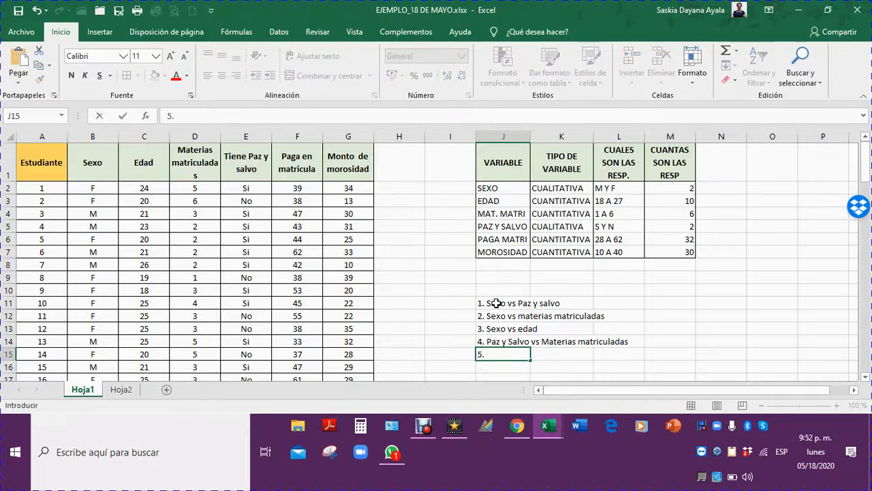
type("-")
type("Pa")
type("z y salv")
type("o vs ")
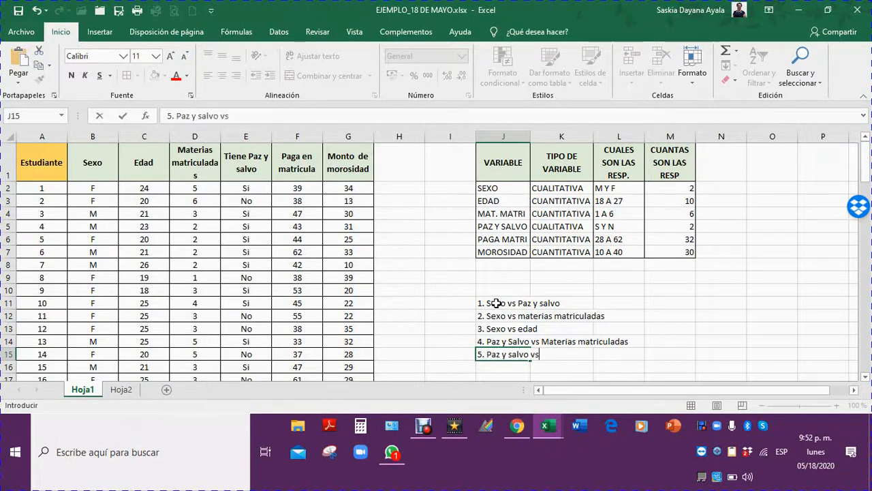
type("Morosida")
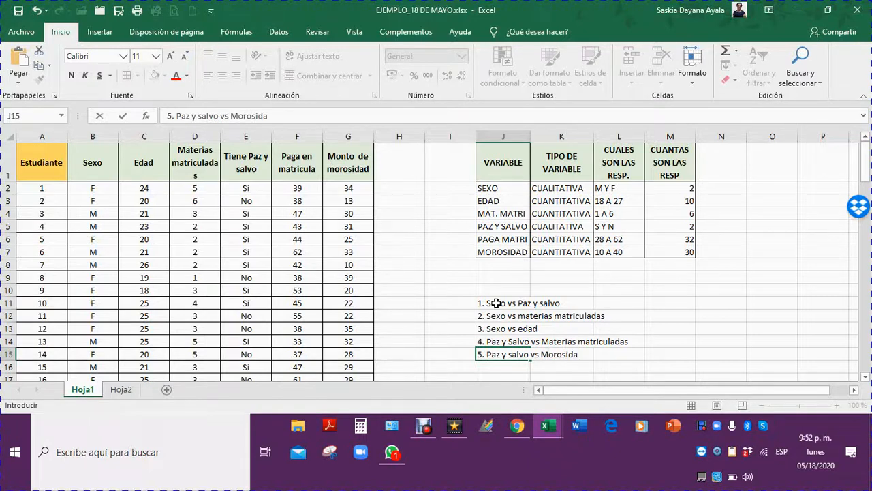
key("BackSpace")
key("BackSpace")
key("BackSpace")
type("idad")
key("Return")
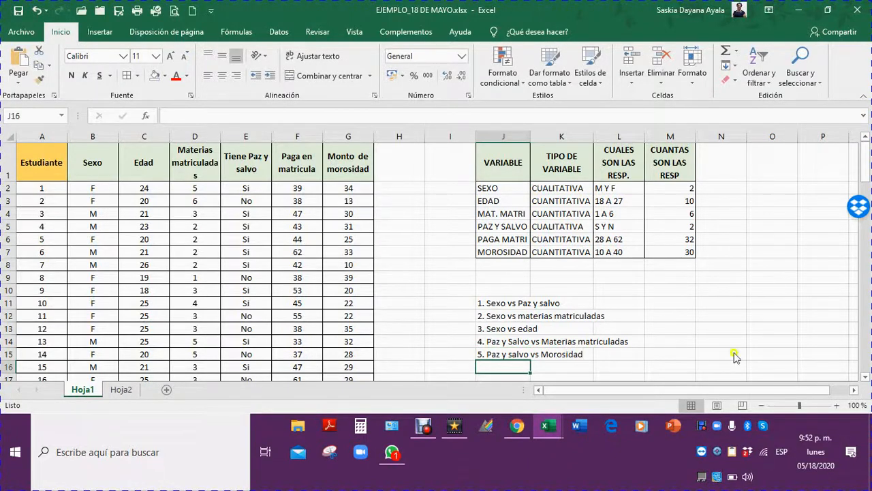
Insert a pivot table from the student data in B1:G101, placed on the existing sheet Hoja1 at cell O2
left_click_drag(721, 389, 740, 390)
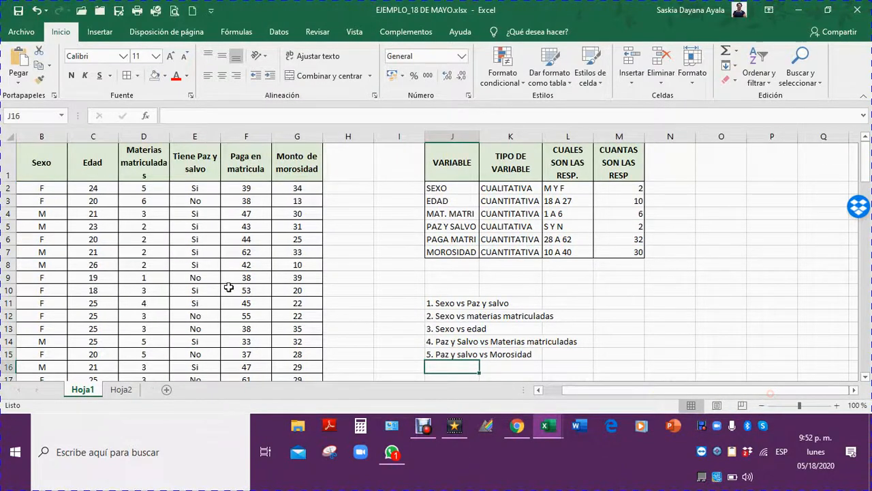
left_click_drag(43, 164, 295, 306)
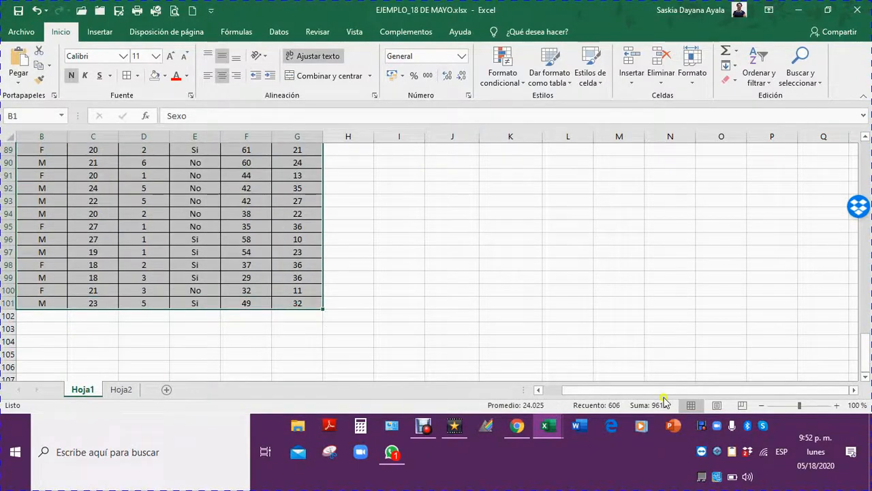
left_click_drag(659, 393, 560, 402)
scroll(365, 294, "up", 20)
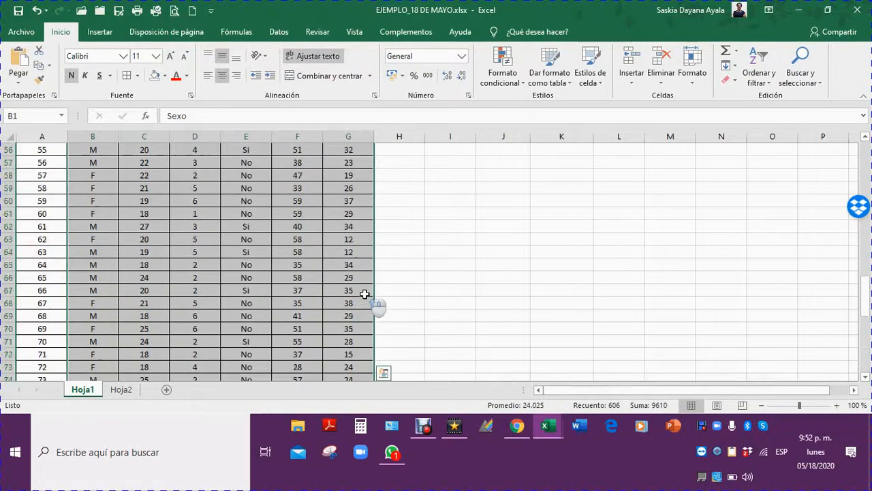
scroll(364, 294, "up", 6)
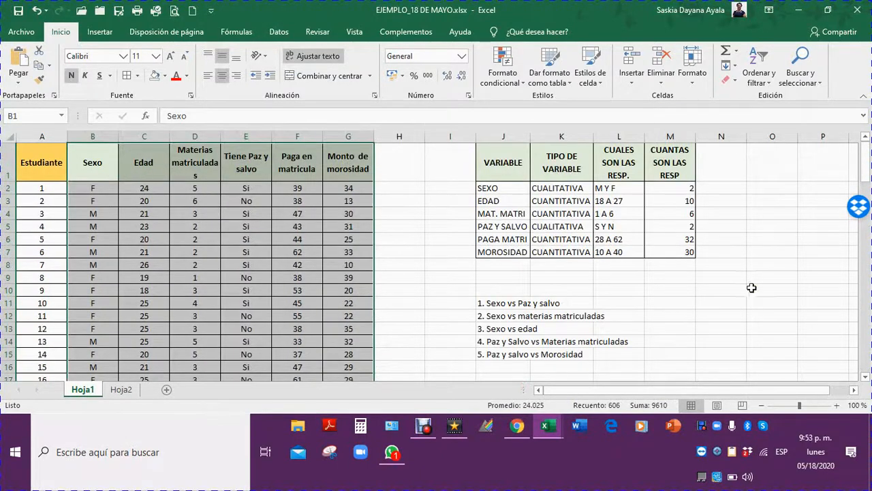
left_click(99, 32)
left_click(21, 65)
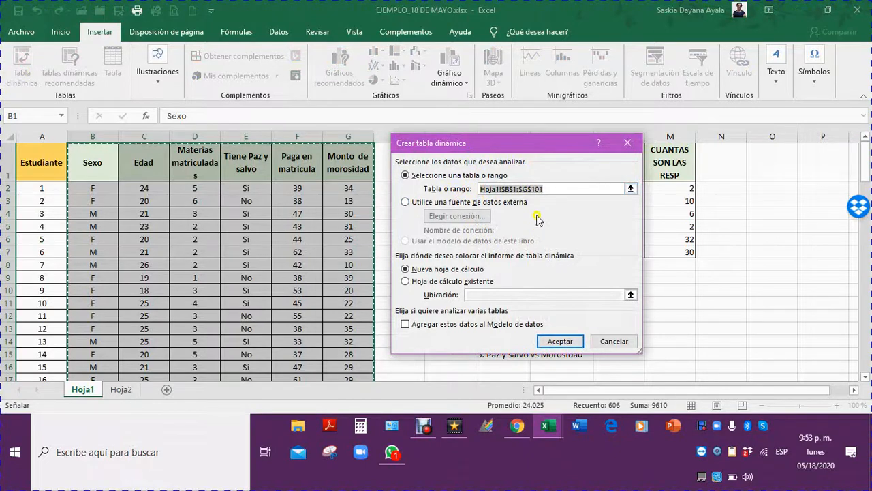
left_click(406, 283)
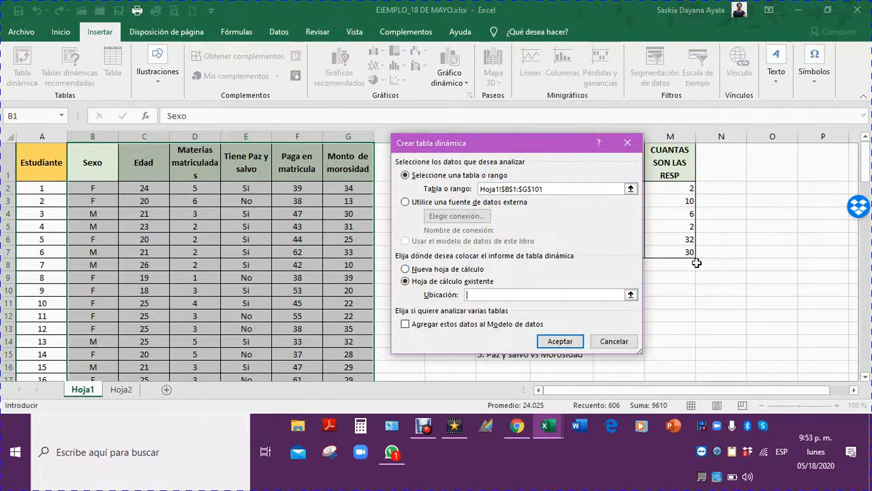
left_click_drag(758, 395, 779, 453)
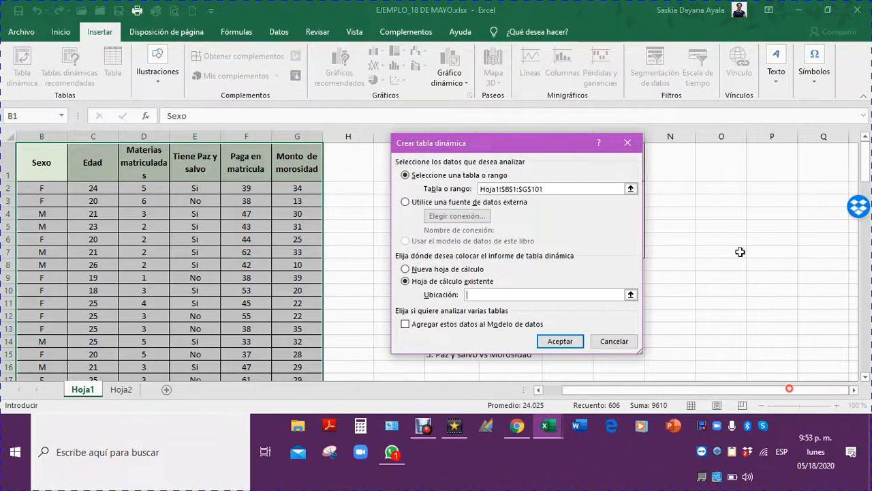
left_click(713, 187)
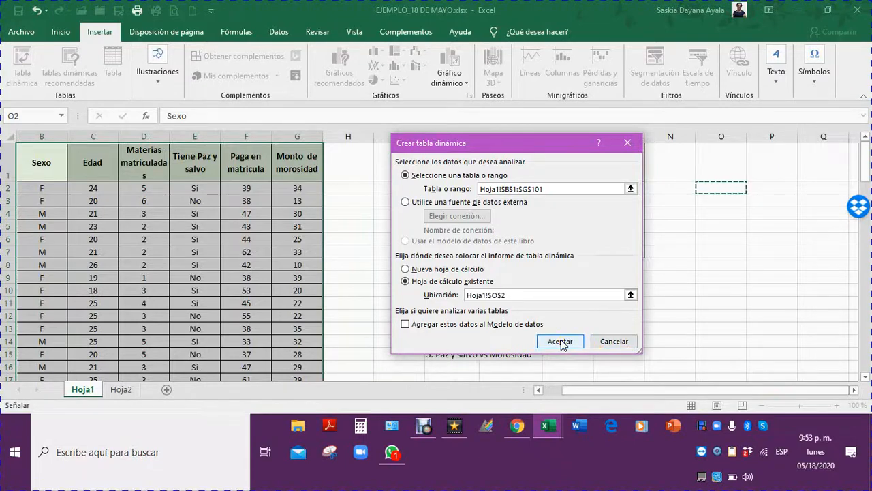
left_click(560, 341)
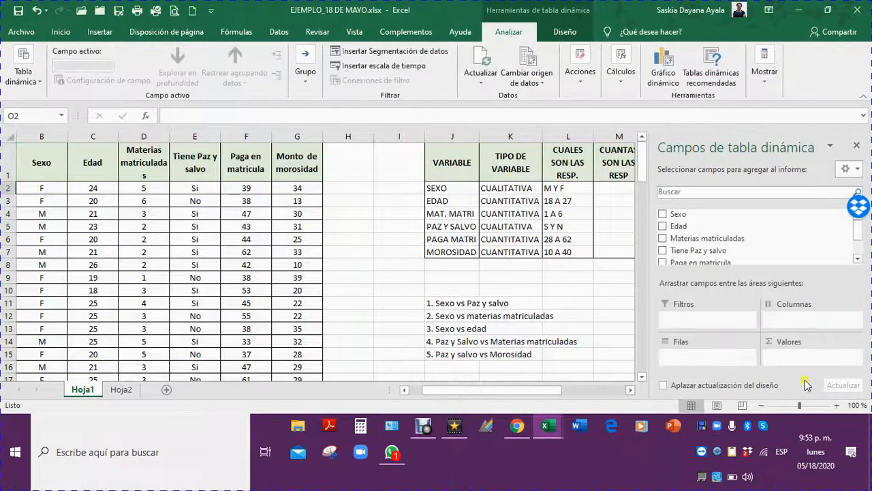
Try to duplicate the empty pivot table by copying O2:Q18 and pasting it at cell T2
left_click_drag(522, 390, 615, 390)
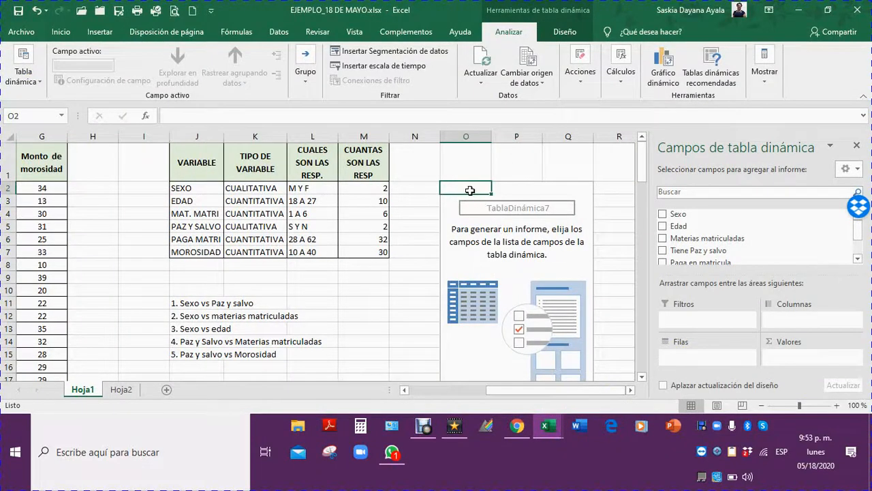
left_click_drag(470, 189, 563, 345)
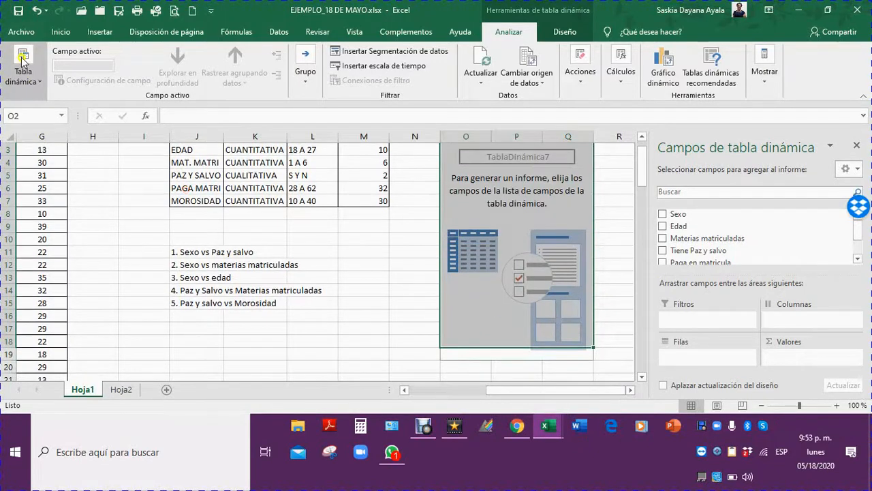
left_click(60, 31)
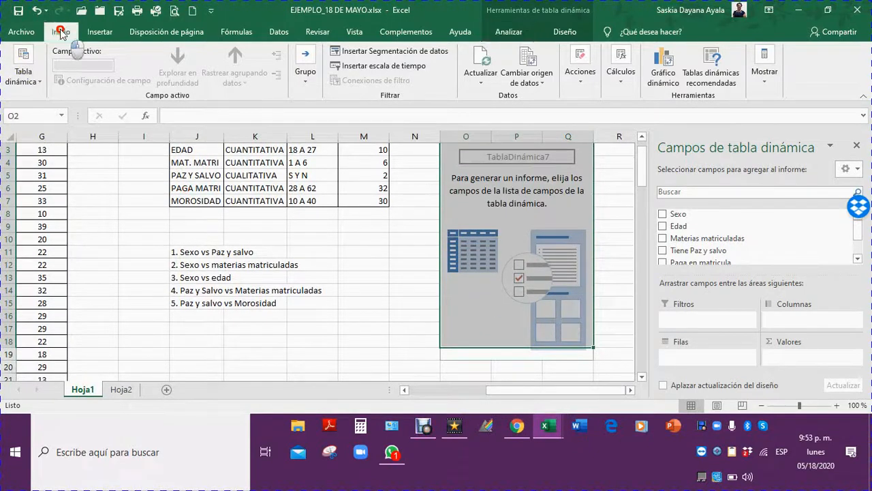
left_click(39, 66)
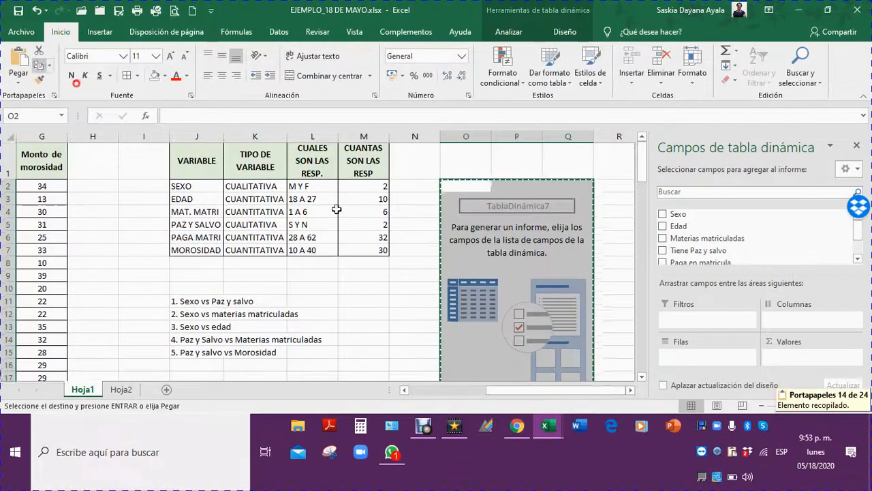
left_click(633, 390)
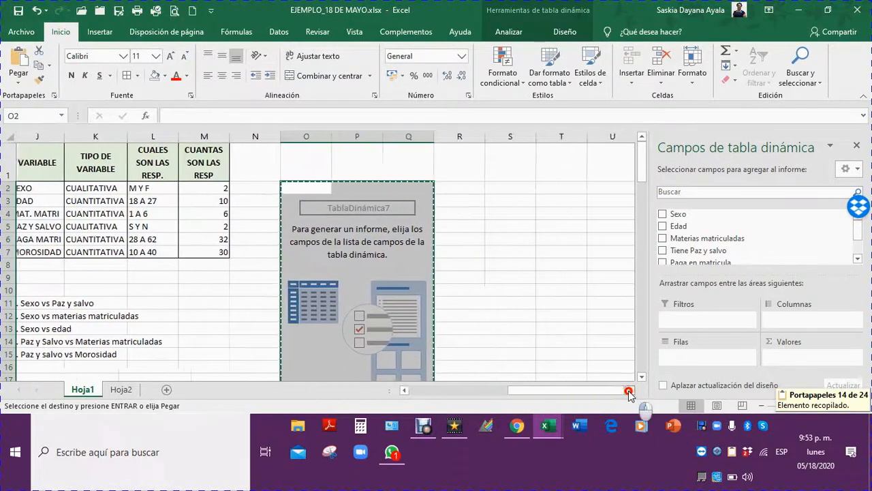
left_click(395, 185)
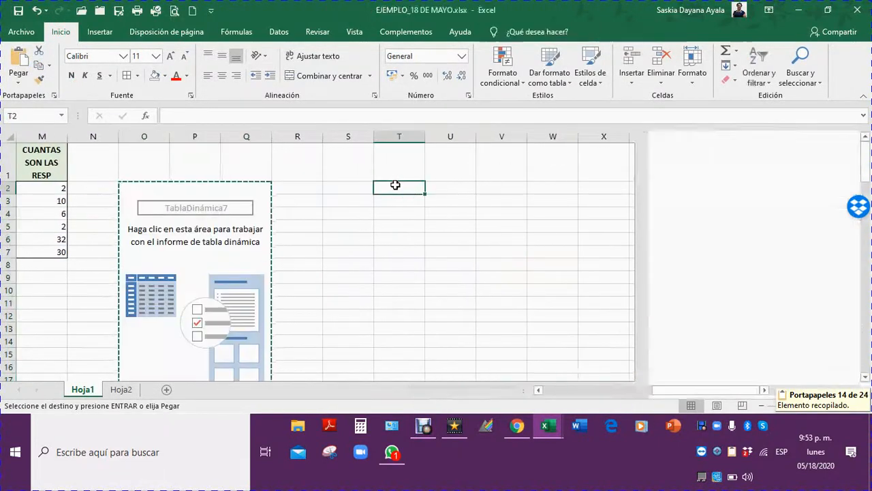
left_click(16, 65)
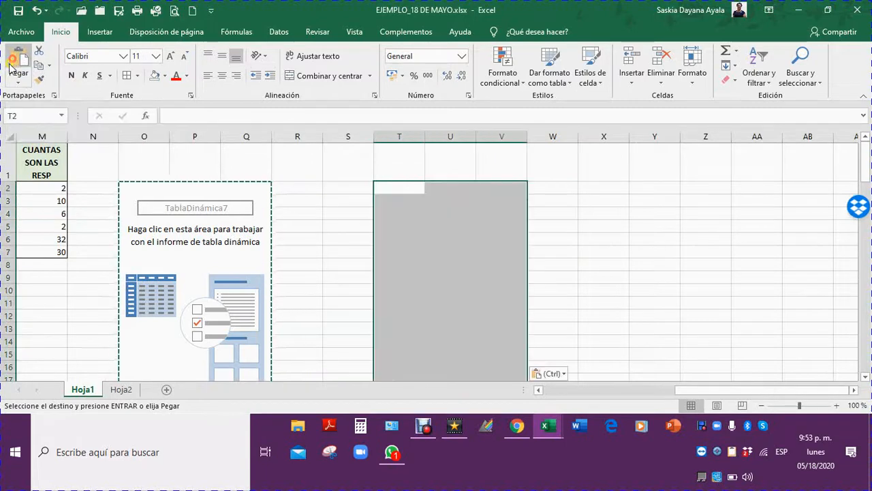
Try to paste another copy of the O2:Q18 range at cell Y2
left_click(661, 189)
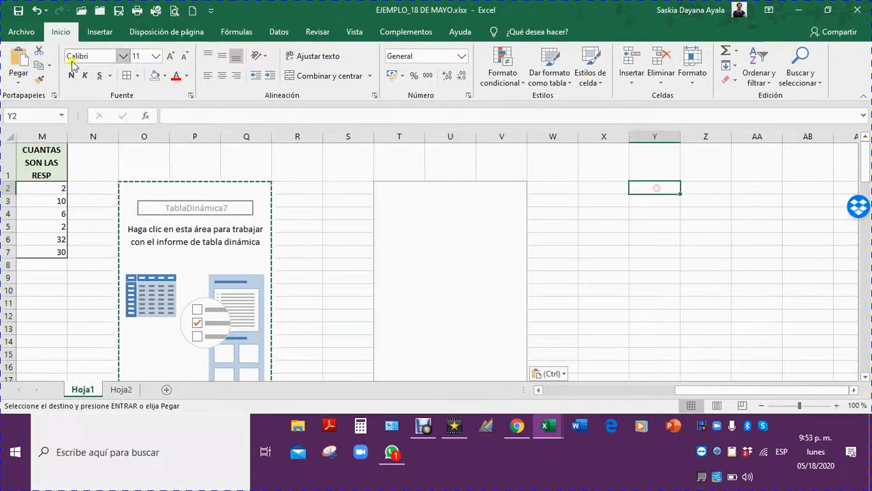
left_click(20, 62)
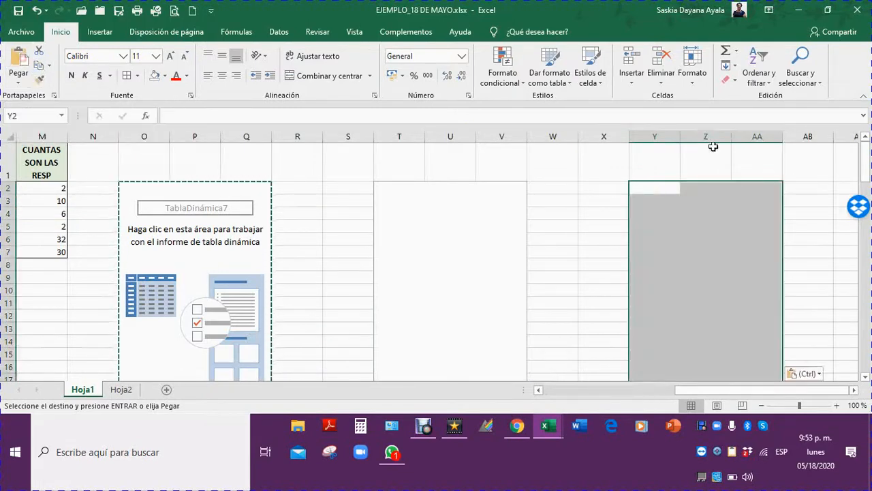
scroll(613, 293, "right", 2)
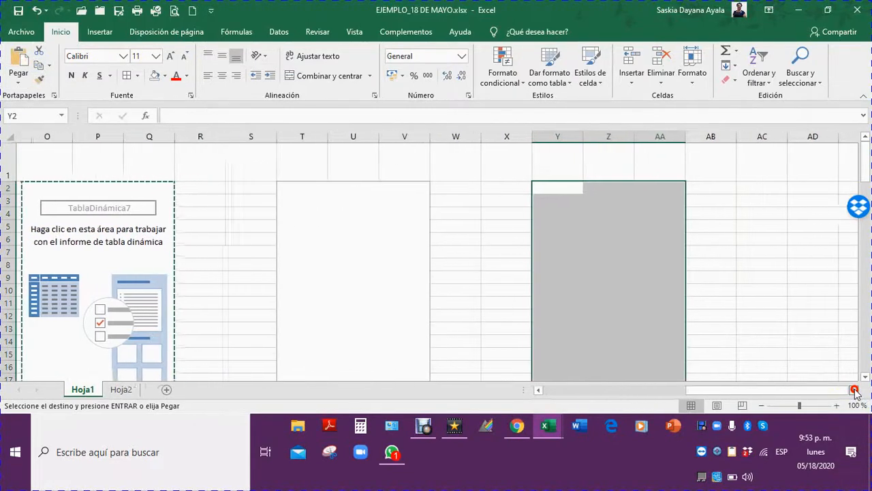
left_click(607, 297)
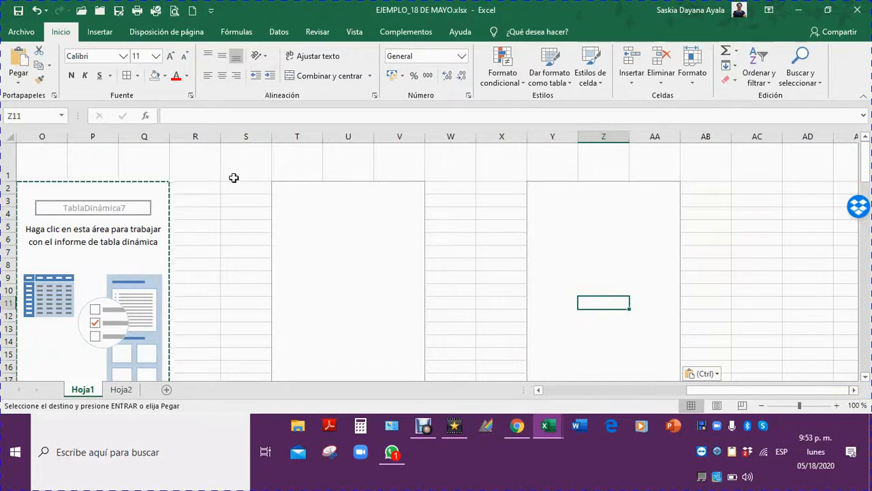
Undo the pasted copies and restore the original empty pivot table at O2
left_click(37, 11)
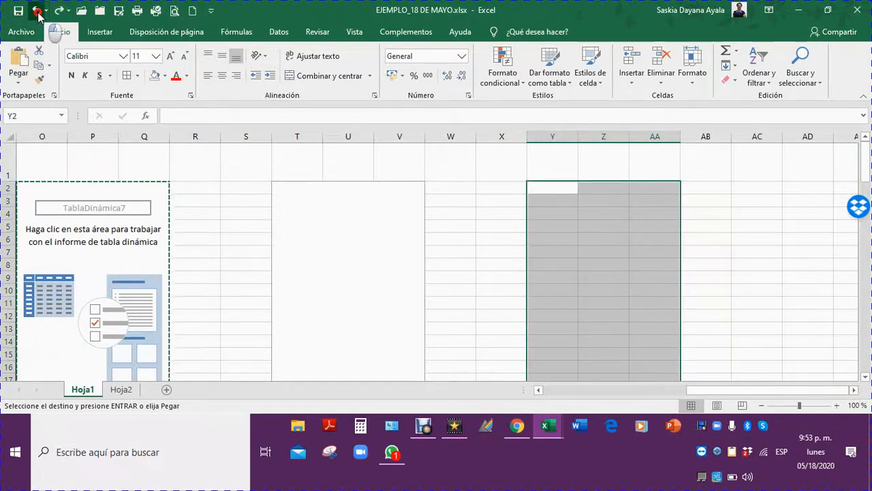
left_click(37, 11)
left_click(38, 11)
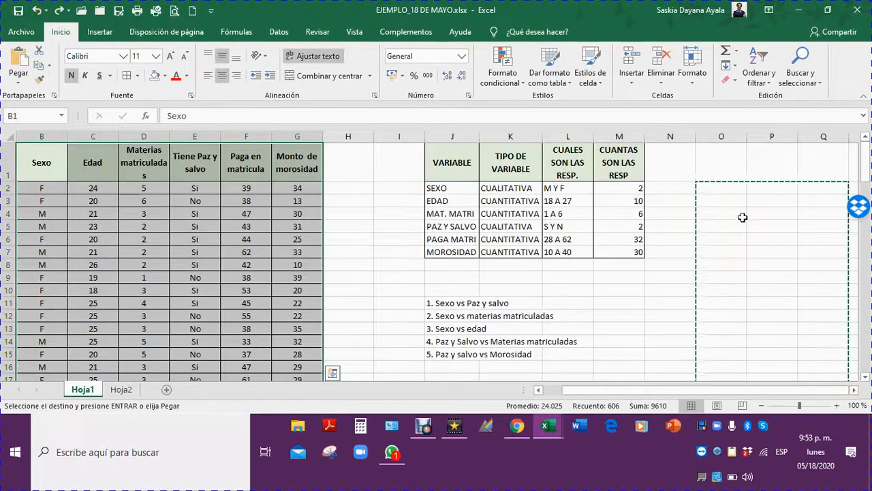
left_click(716, 187)
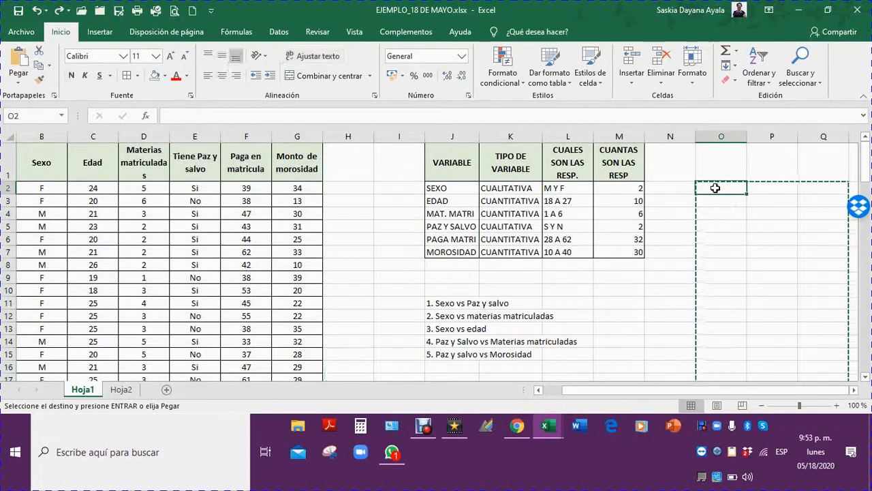
left_click(60, 10)
left_click(801, 258)
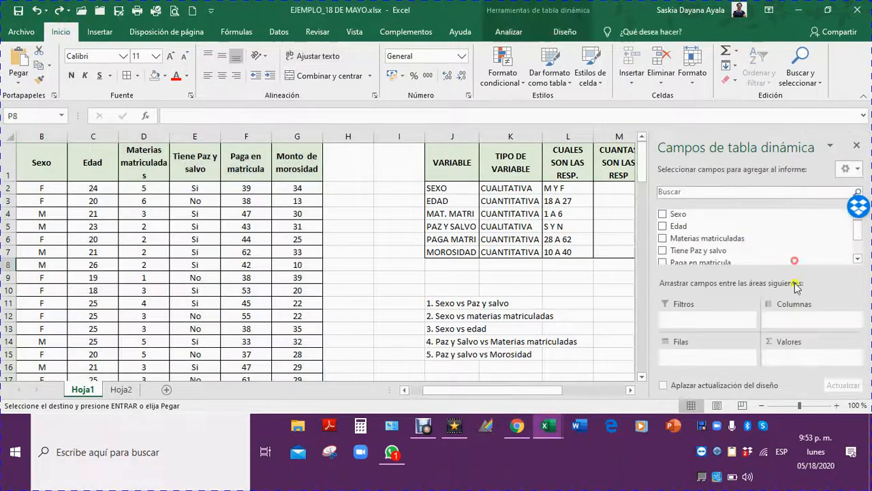
left_click_drag(544, 391, 609, 392)
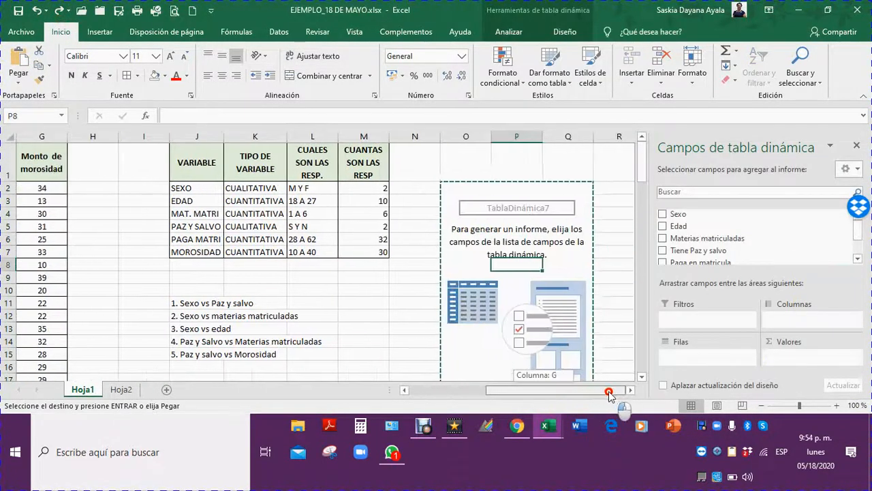
left_click(625, 265)
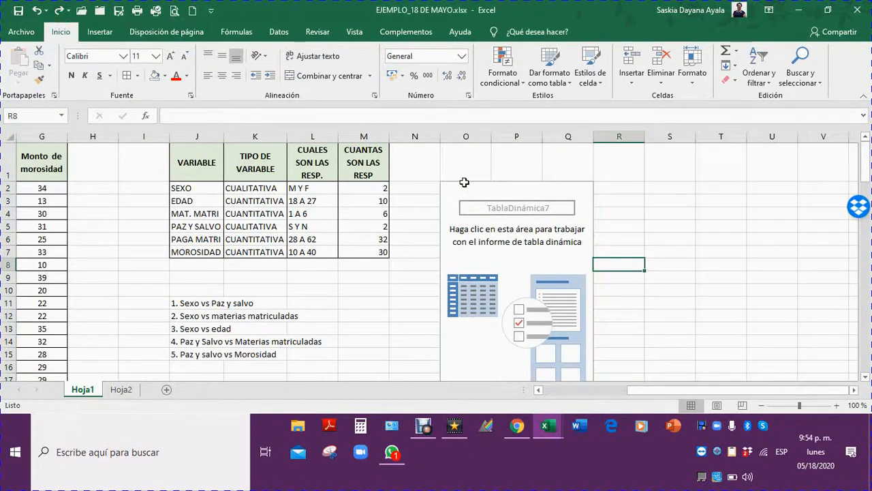
Copy the whole empty pivot table in O2:Q19 and paste a second pivot table at cell T2
left_click_drag(456, 183, 560, 356)
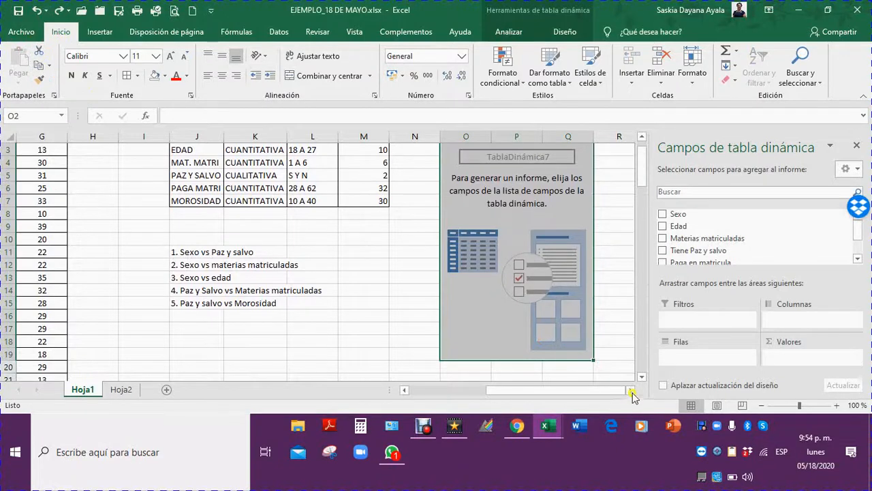
left_click(630, 390)
scroll(465, 217, "up", 1)
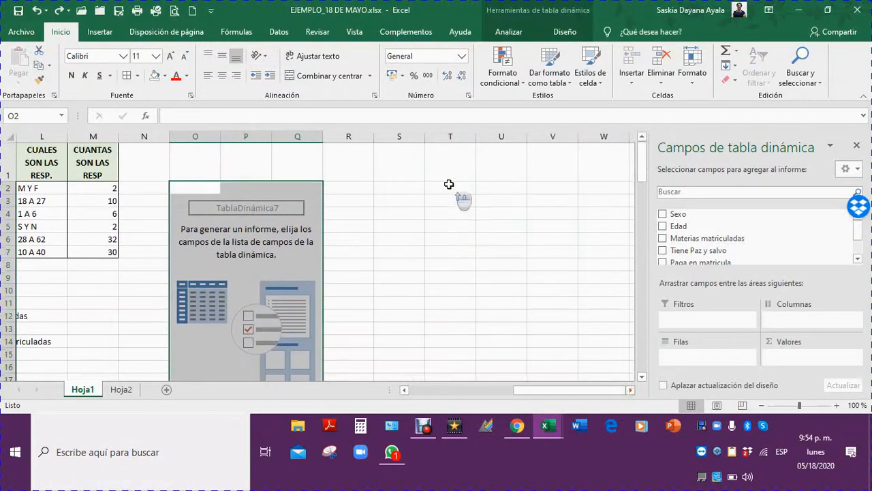
left_click(449, 187)
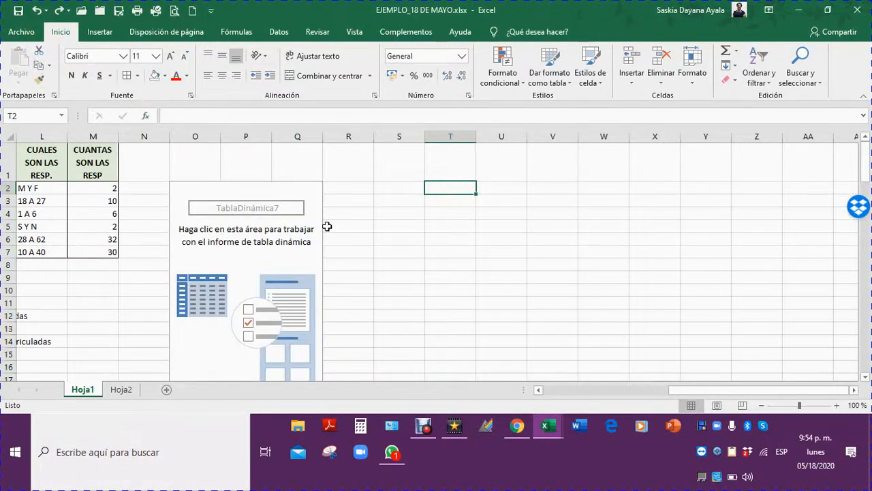
left_click_drag(192, 186, 310, 358)
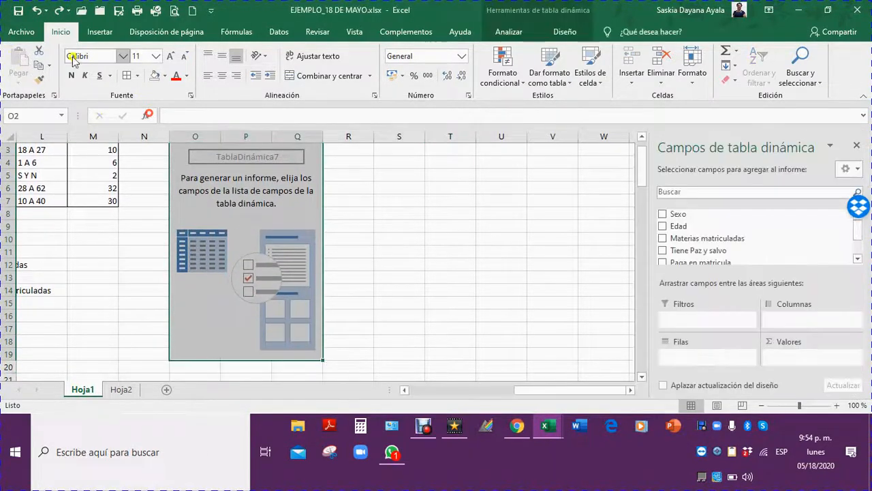
scroll(451, 175, "up", 1)
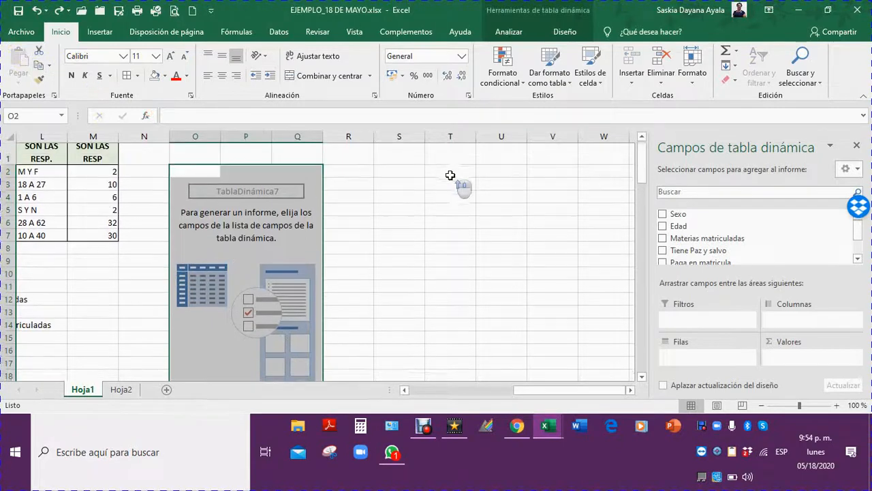
left_click(39, 69)
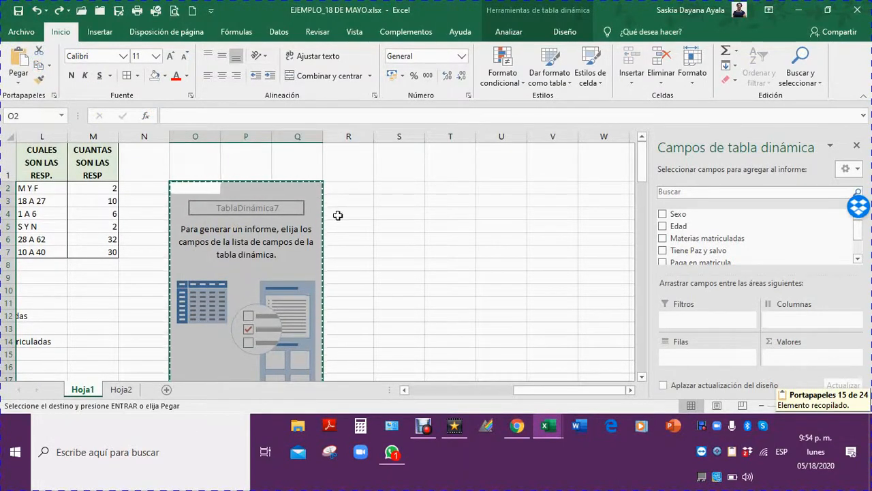
left_click(450, 189)
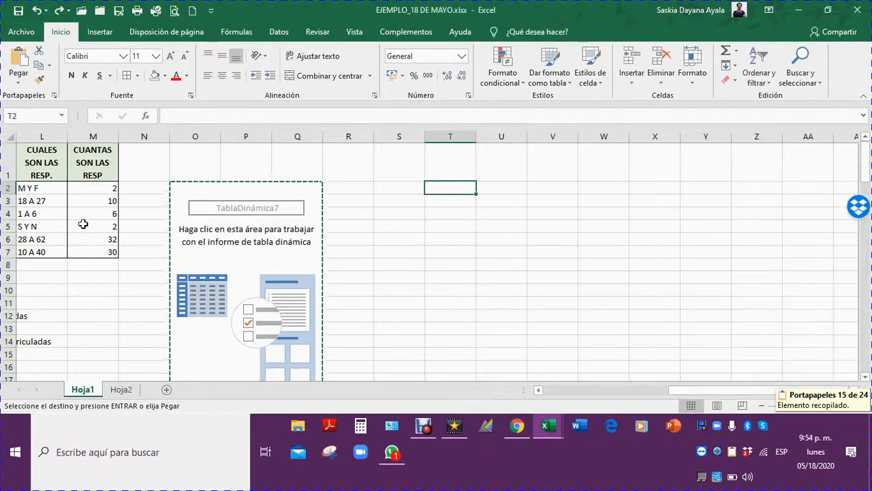
left_click(19, 63)
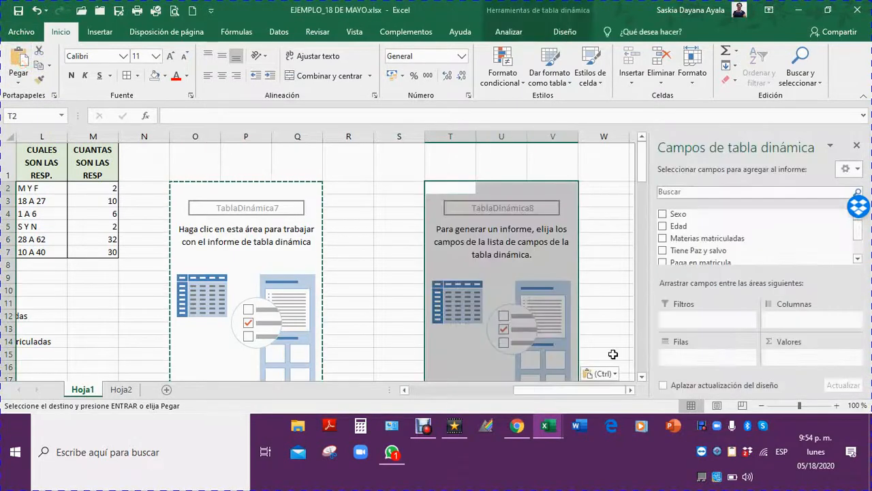
Paste a third empty pivot table at cell Y2
left_click(630, 390)
left_click(630, 389)
left_click(630, 389)
left_click(630, 390)
left_click(630, 389)
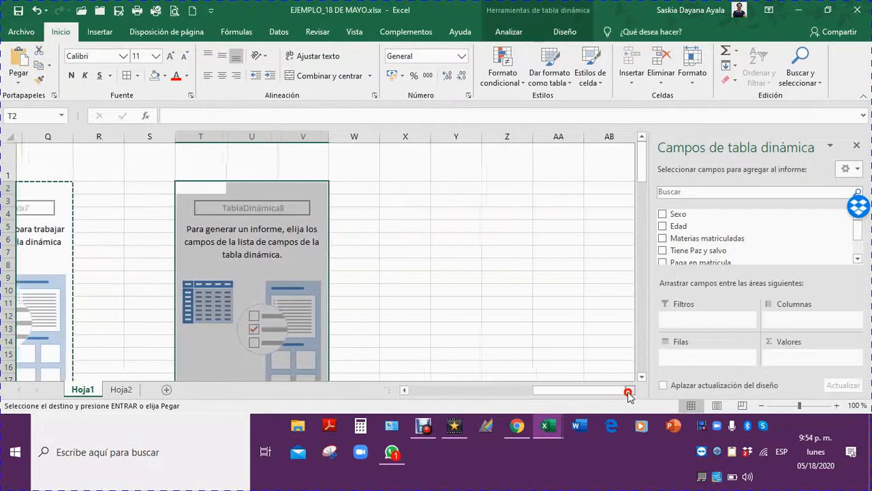
left_click(449, 188)
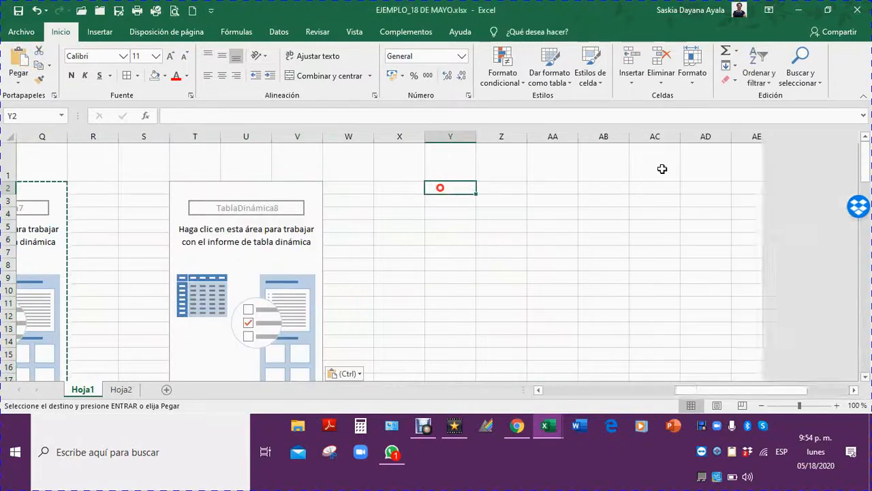
left_click(24, 60)
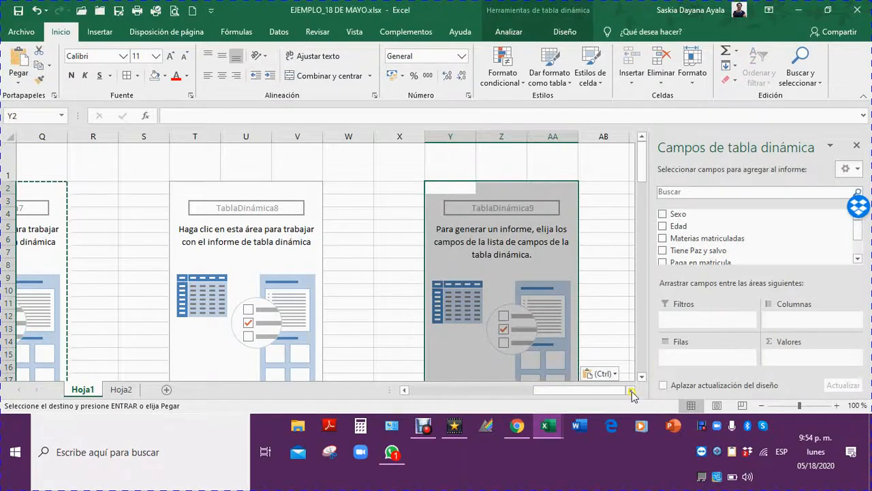
Paste a fourth empty pivot table at cell AD2
left_click(630, 390)
left_click(630, 390)
left_click(630, 390)
left_click(630, 390)
left_click(630, 389)
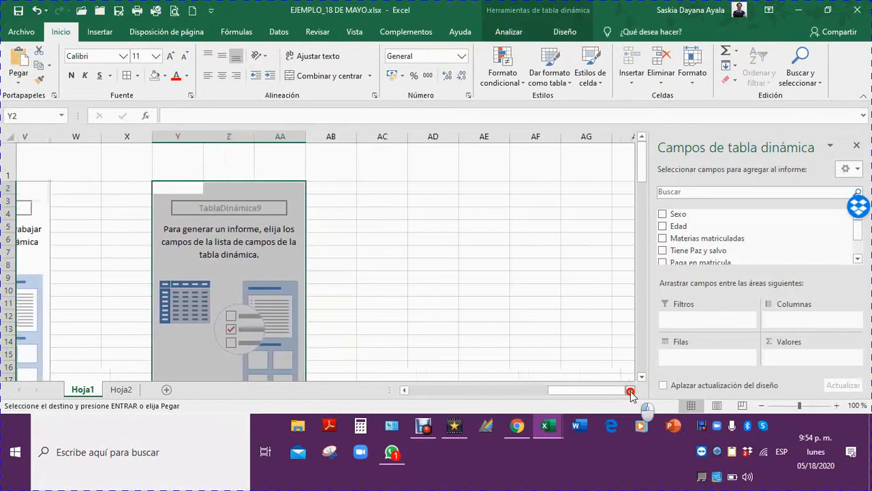
left_click(631, 390)
left_click(432, 191)
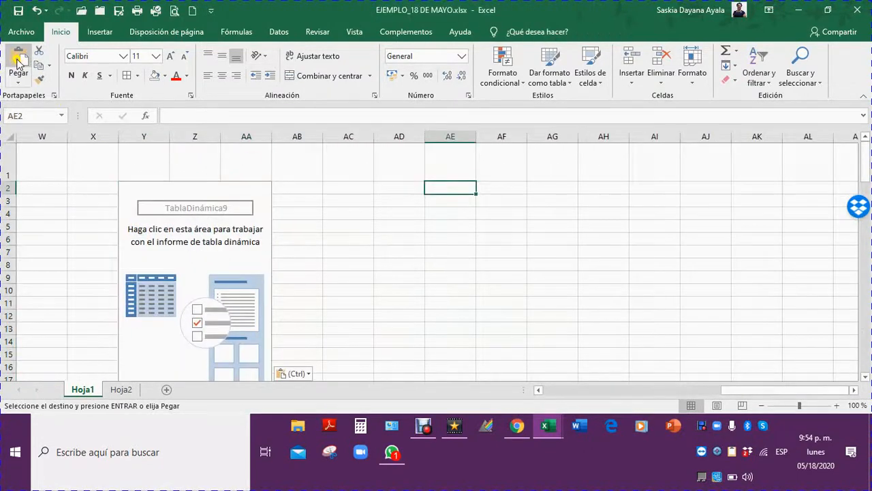
left_click(402, 188)
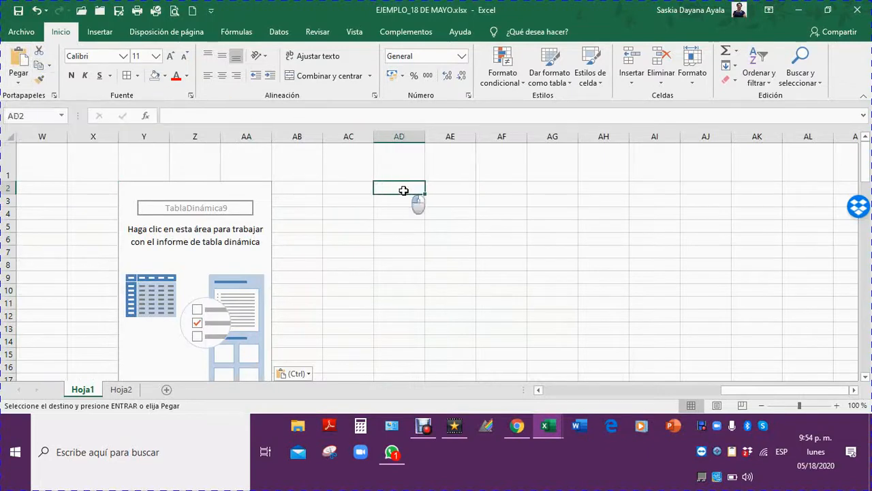
left_click(19, 58)
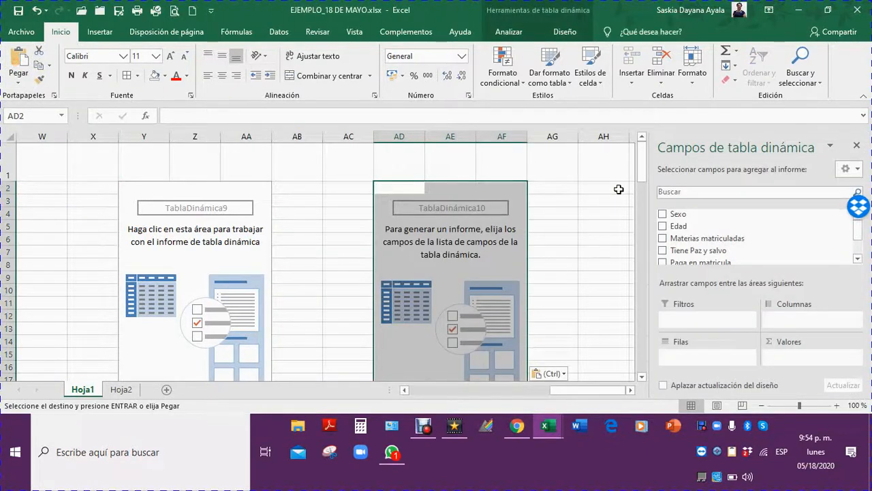
Paste a fifth empty pivot table at cell AJ2
left_click(629, 392)
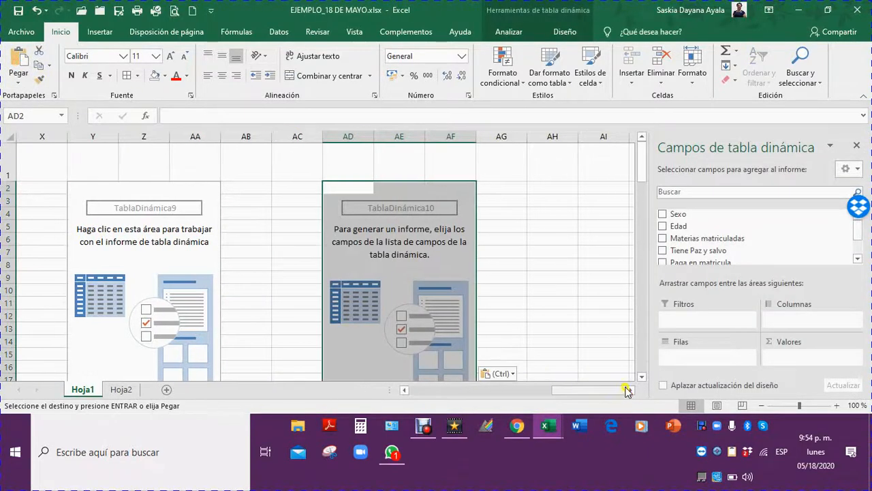
left_click(629, 391)
left_click(629, 392)
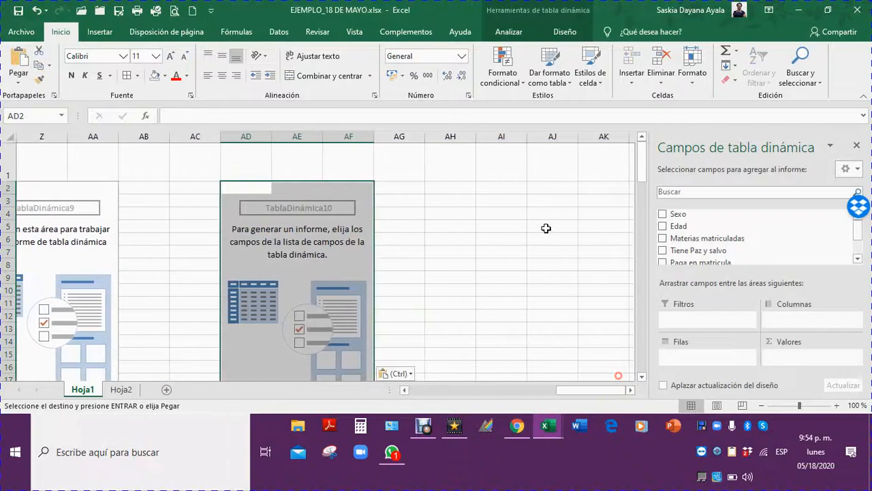
left_click(547, 187)
left_click(24, 60)
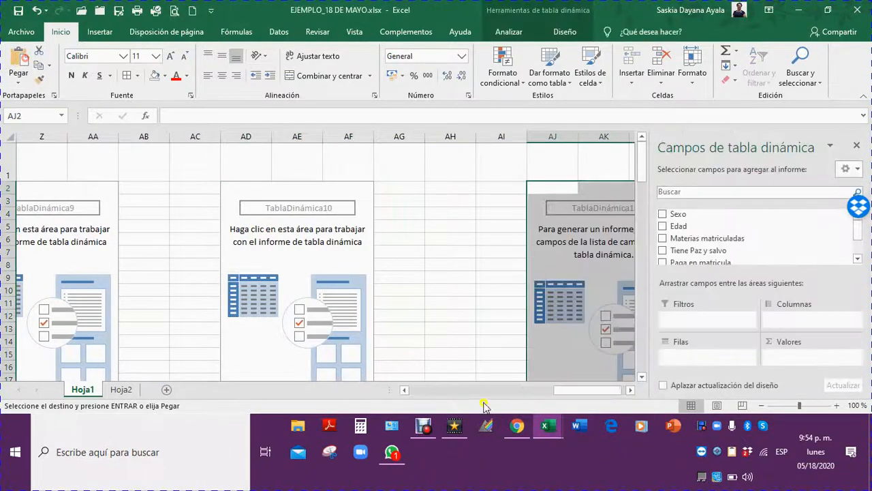
Return to the first empty pivot table and select its cell O2
left_click_drag(605, 391, 481, 418)
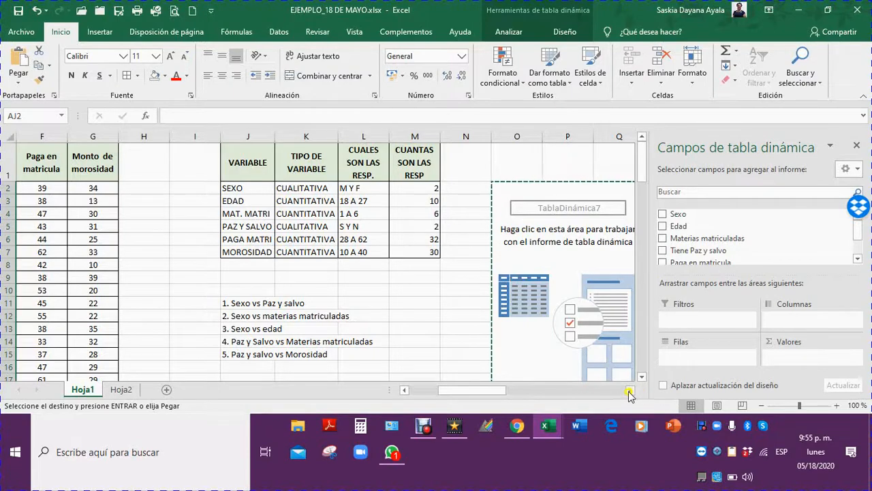
left_click_drag(630, 390, 475, 405)
left_click(361, 186)
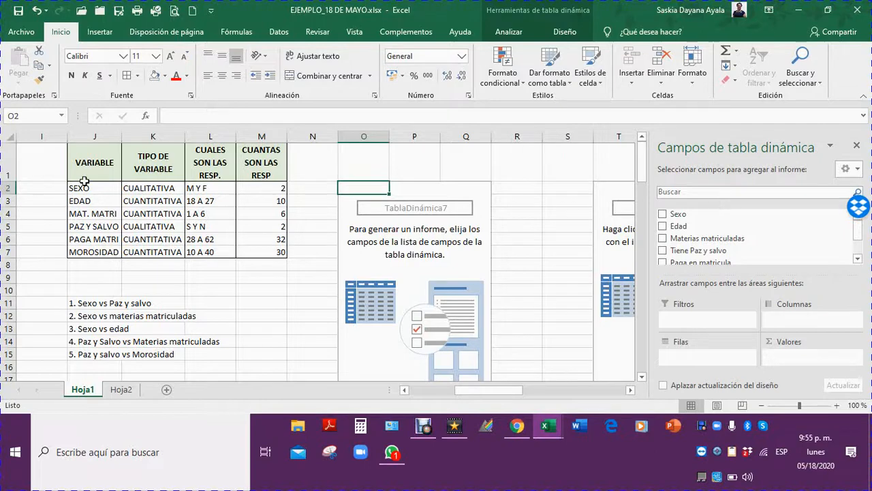
Shade the qualitative variable rows SEXO (J2:M2) and PAZ Y SALVO (J5:M5) with the same light orange fill
left_click_drag(81, 188, 285, 189)
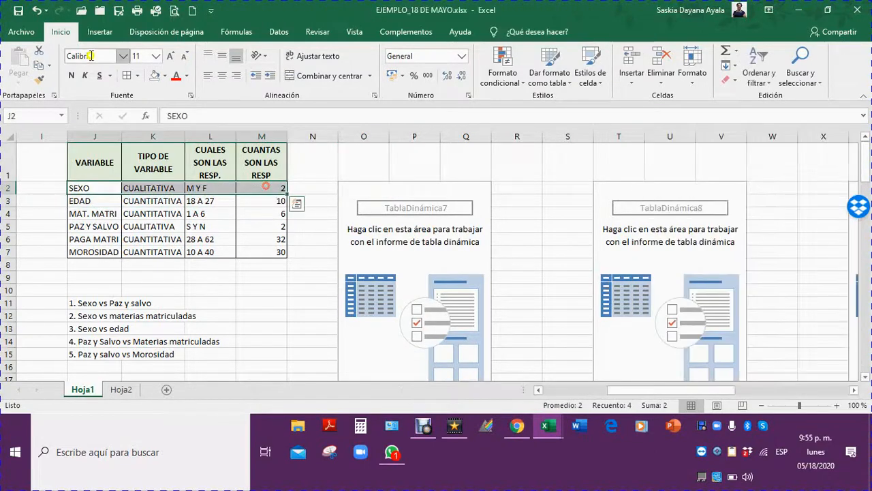
left_click(167, 74)
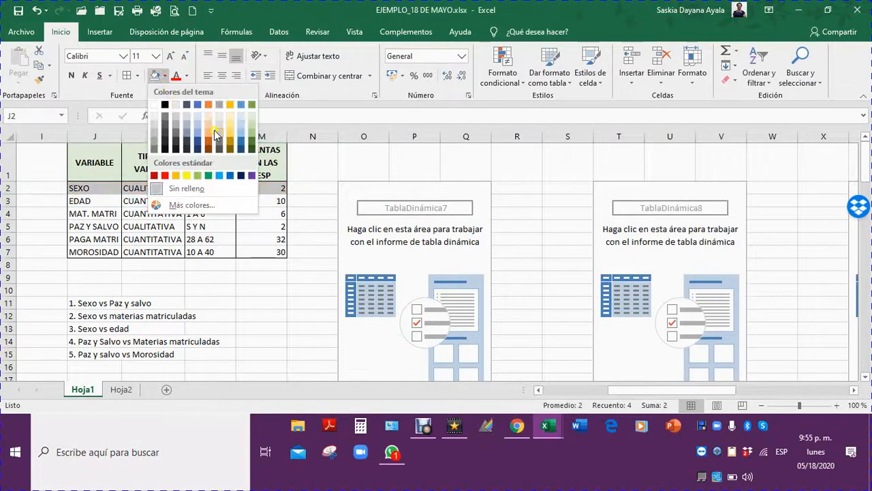
left_click(206, 116)
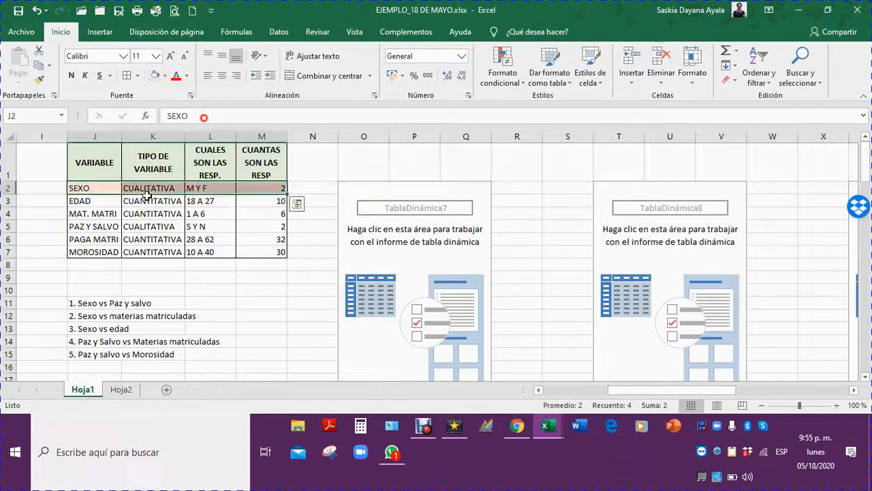
left_click(98, 227)
left_click_drag(97, 227, 276, 235)
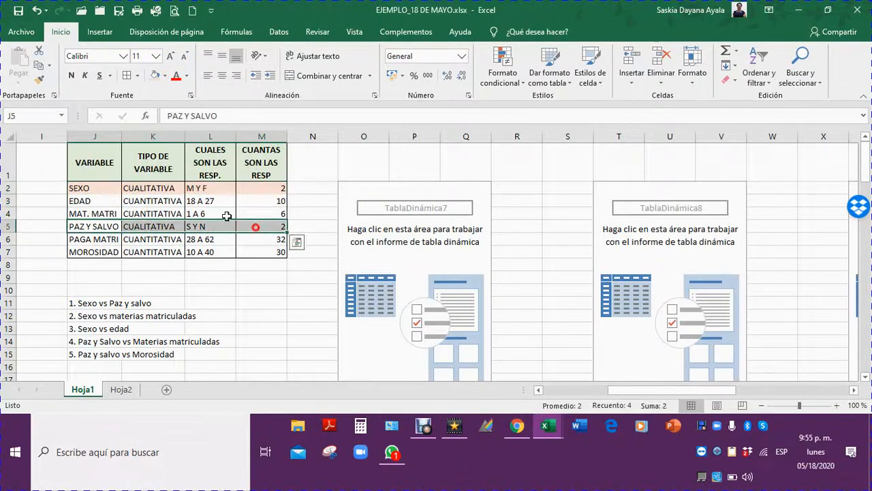
left_click(153, 76)
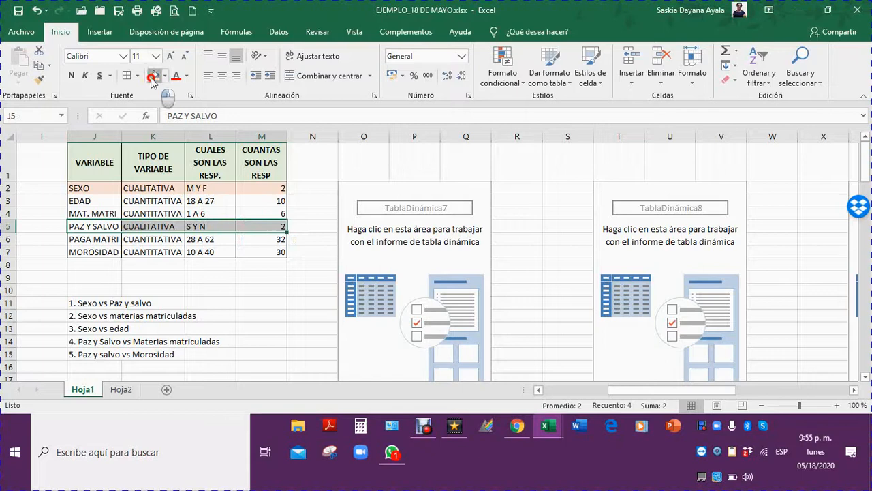
left_click(279, 312)
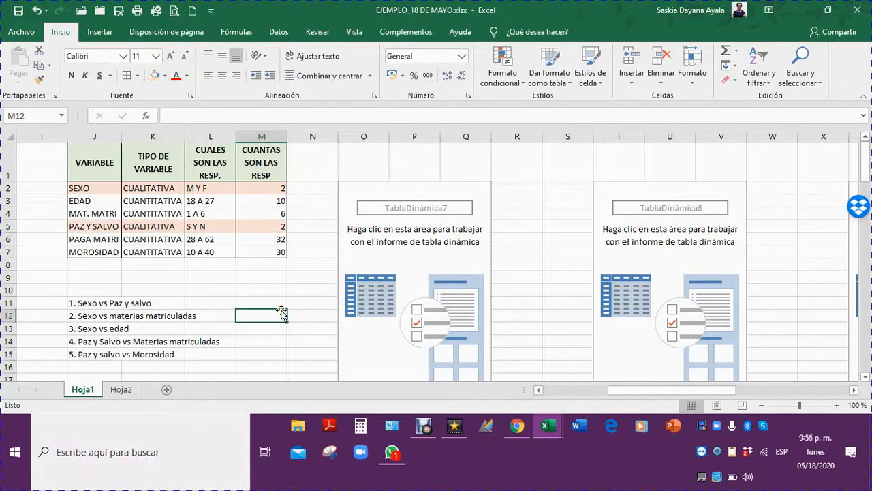
Activate the first empty pivot table at O2 to show its field list
left_click(363, 191)
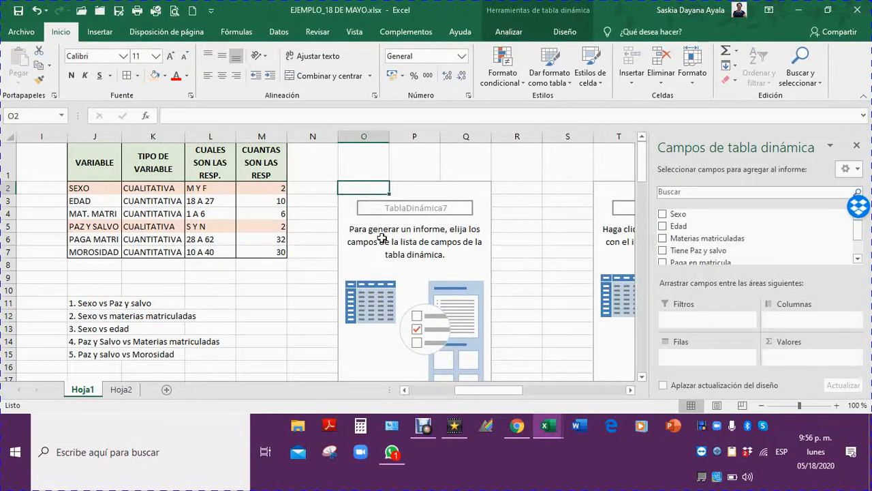